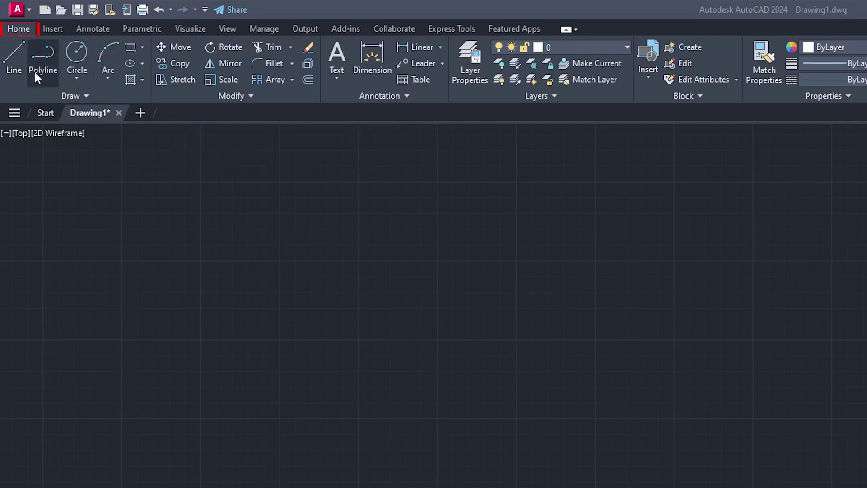
# Draw a square with Rectangle, then a closed three-line triangle to its right
pyautogui.click(107, 79)
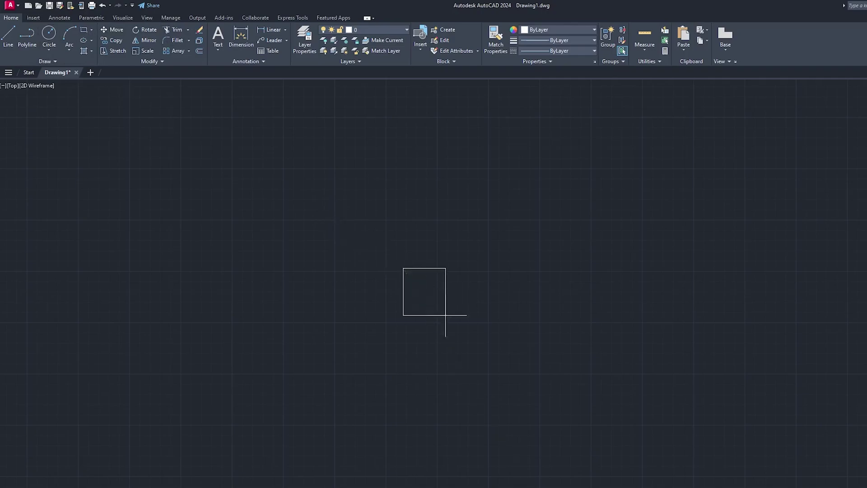
pyautogui.click(579, 427)
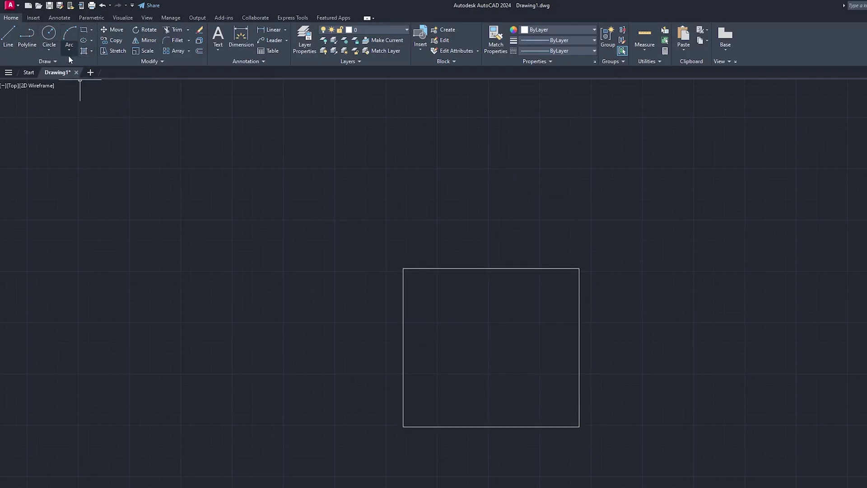
pyautogui.click(7, 43)
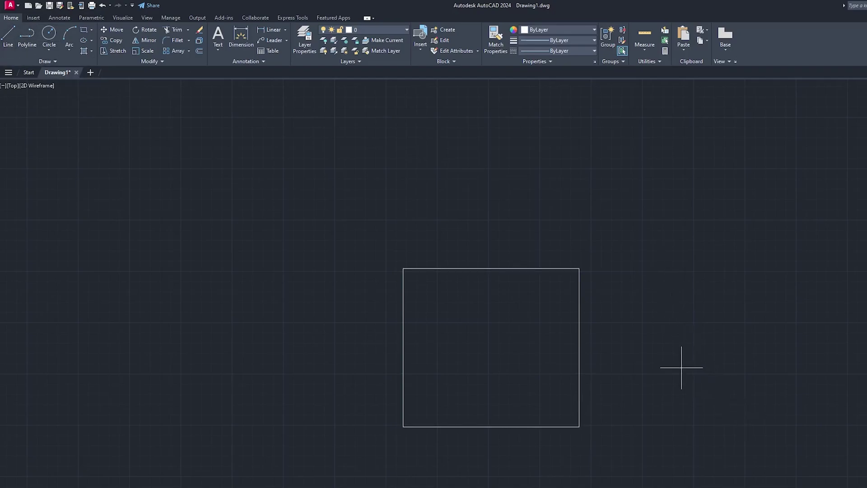
pyautogui.click(682, 368)
pyautogui.click(751, 248)
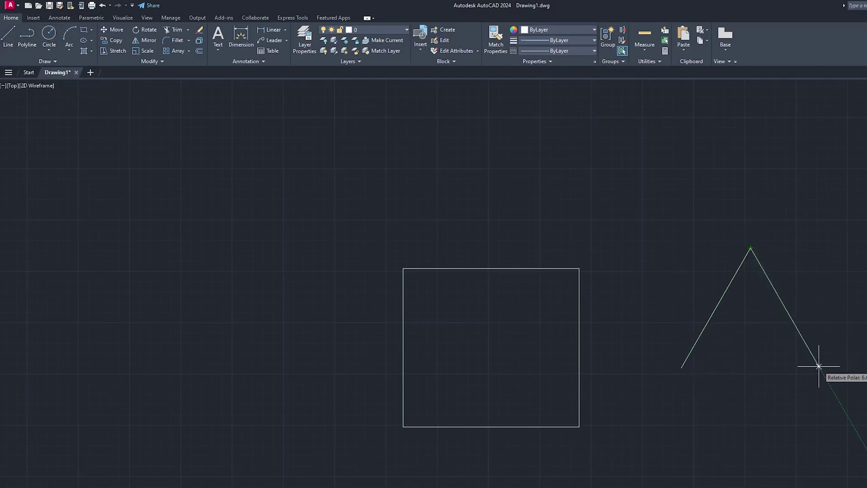
pyautogui.click(820, 369)
pyautogui.click(681, 368)
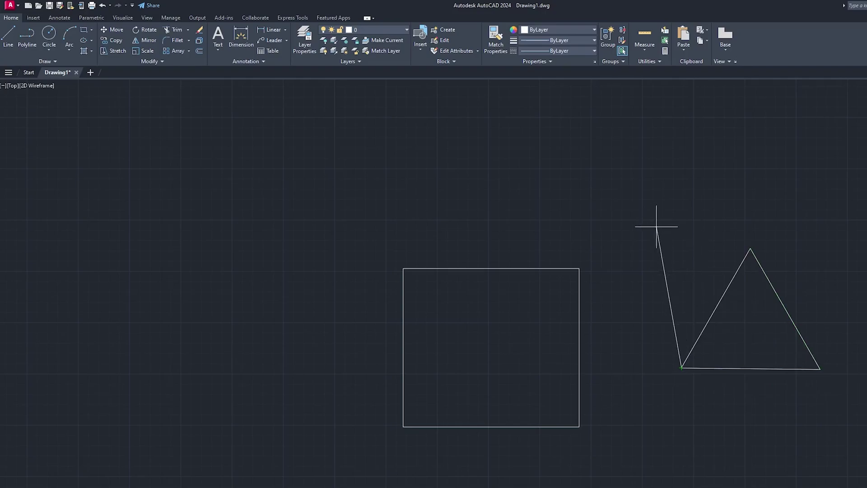
pyautogui.press('Return')
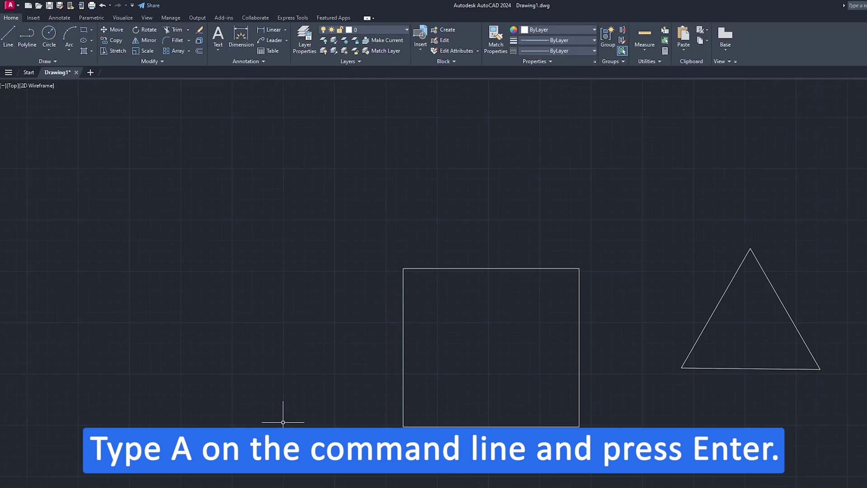
# Draw a free three-point arc at the upper left with the A command
pyautogui.write('a')
pyautogui.press('Return')
pyautogui.click(213, 229)
pyautogui.click(318, 173)
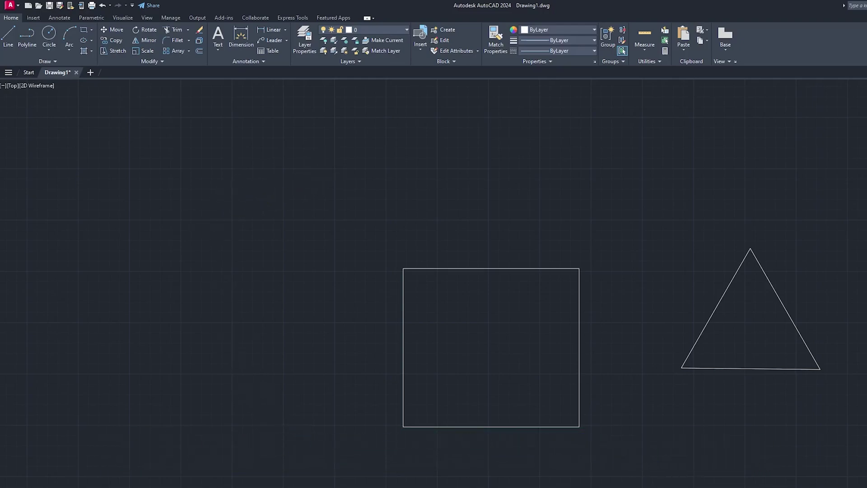
pyautogui.click(376, 190)
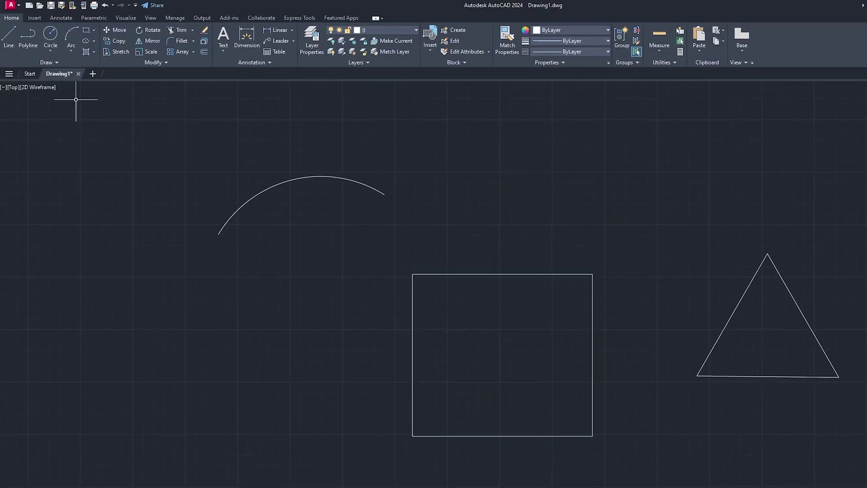
# Draw a 3-Point arc rising upward from the square's top-right corner
pyautogui.click(75, 35)
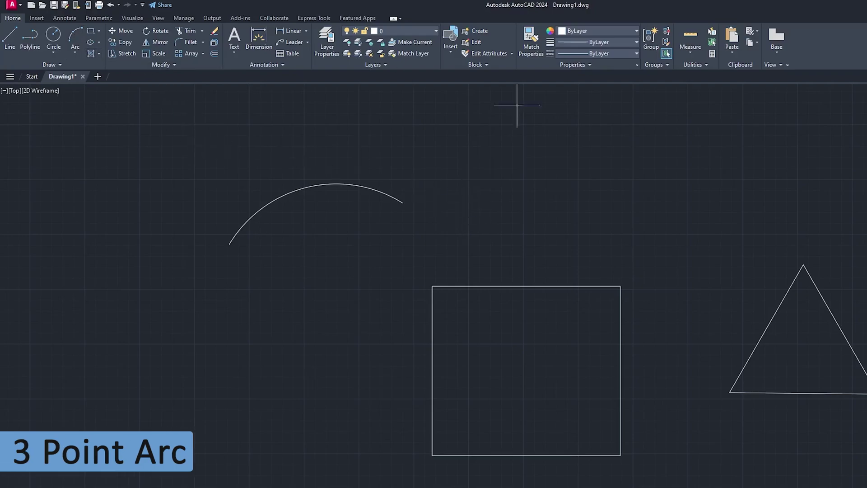
pyautogui.click(621, 286)
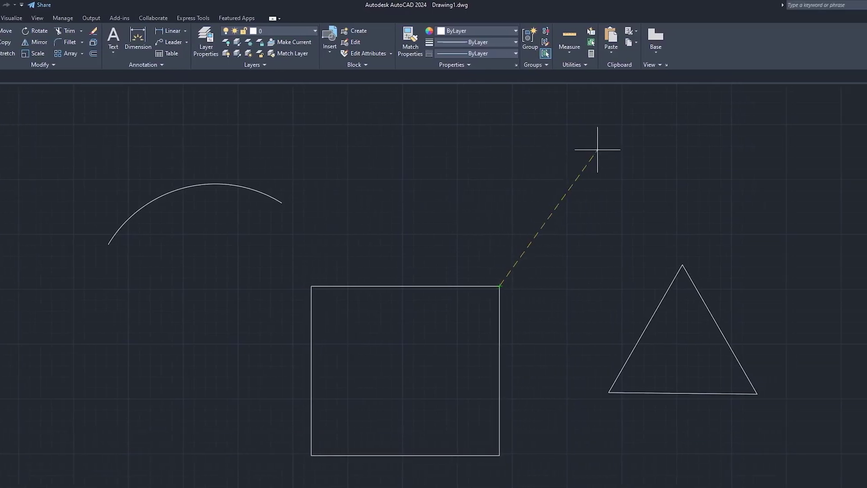
pyautogui.click(597, 149)
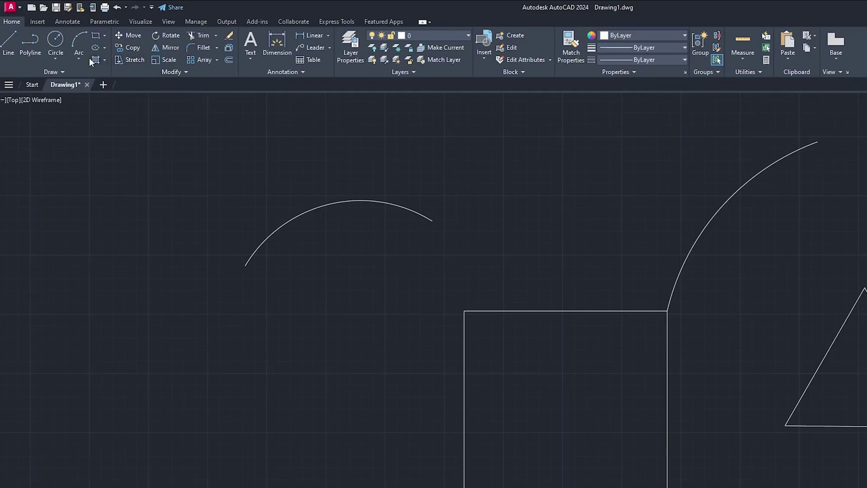
pyautogui.click(82, 59)
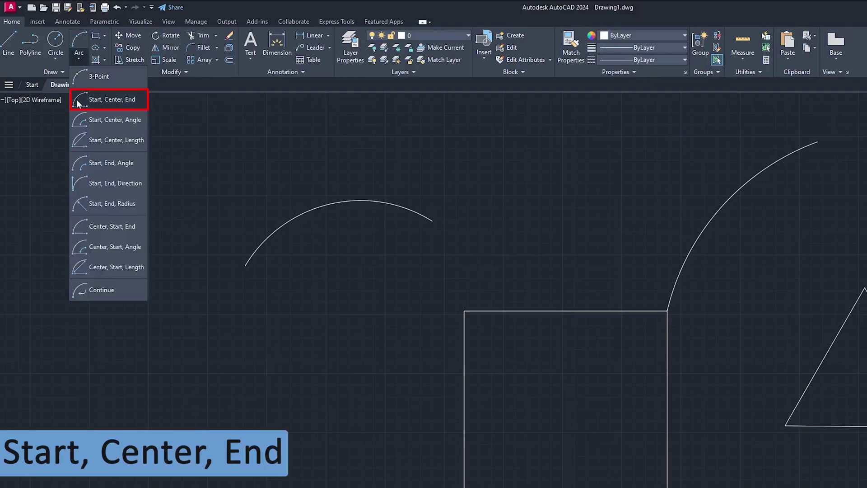
# Draw a Start, Center, End arc from the triangle's bottom-left corner, centered on the left edge's midpoint, to the apex
pyautogui.click(107, 99)
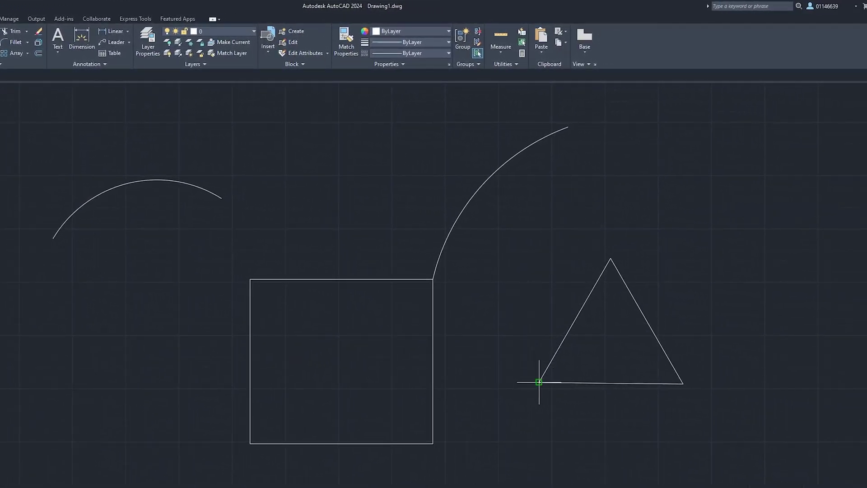
pyautogui.click(575, 320)
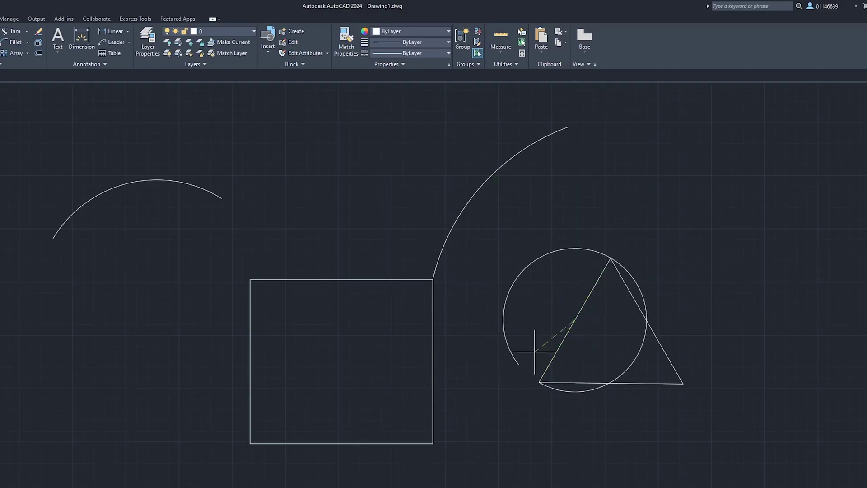
pyautogui.click(611, 258)
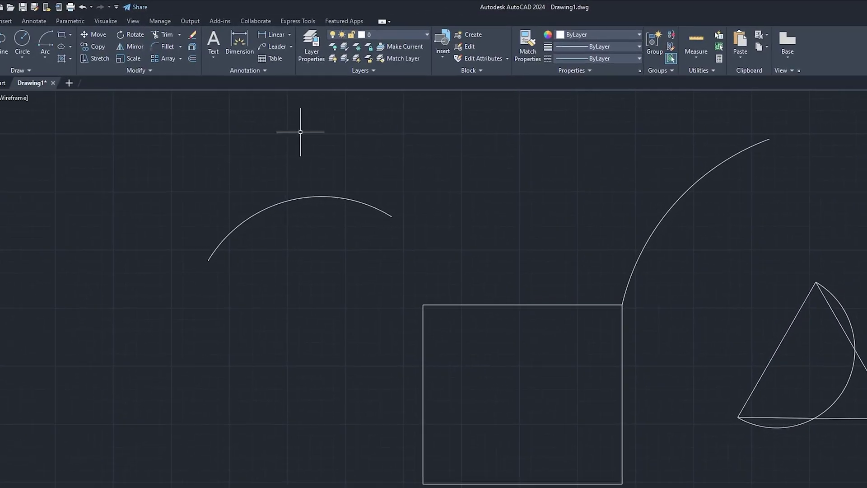
pyautogui.click(75, 62)
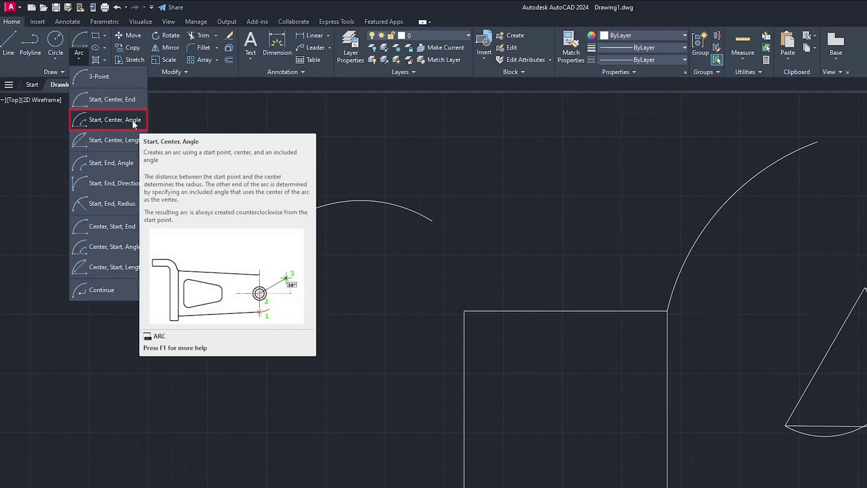
# Draw a 180° Start, Center, Angle arc from the square's top-right corner around the top-edge midpoint
pyautogui.click(132, 120)
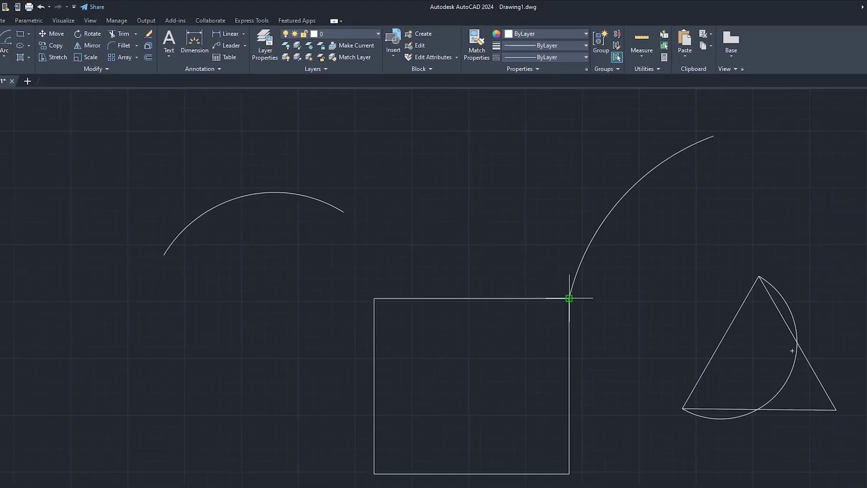
pyautogui.click(503, 290)
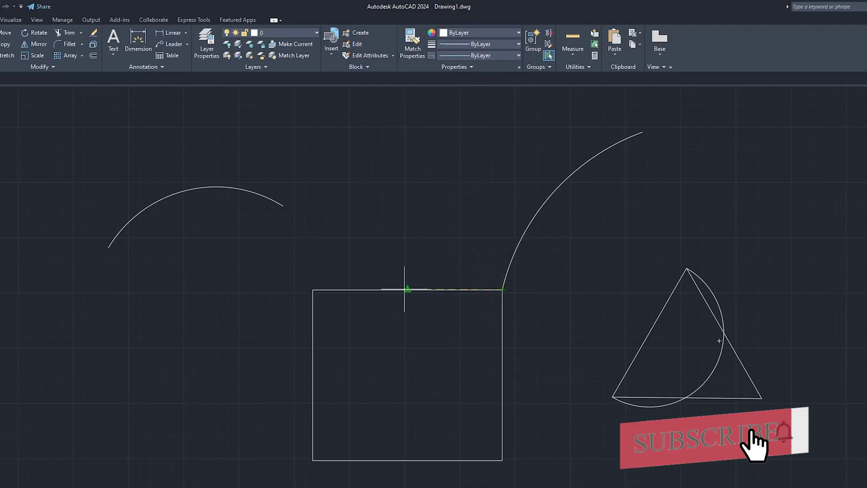
pyautogui.click(408, 290)
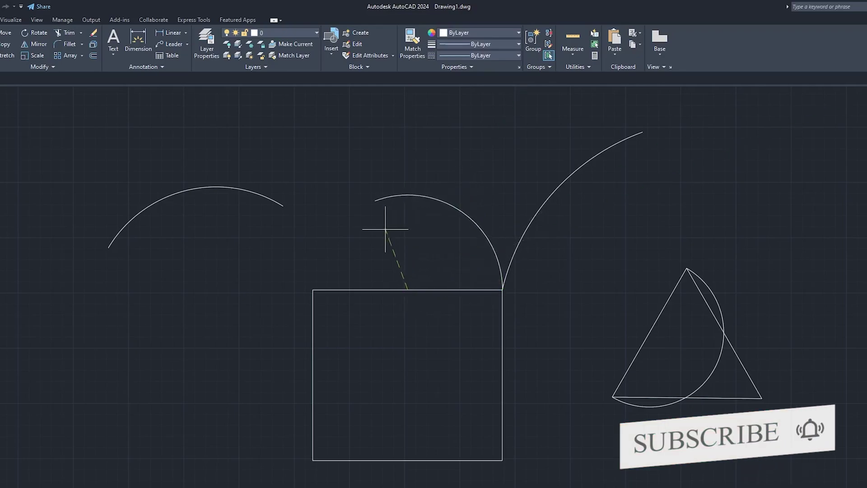
pyautogui.click(329, 290)
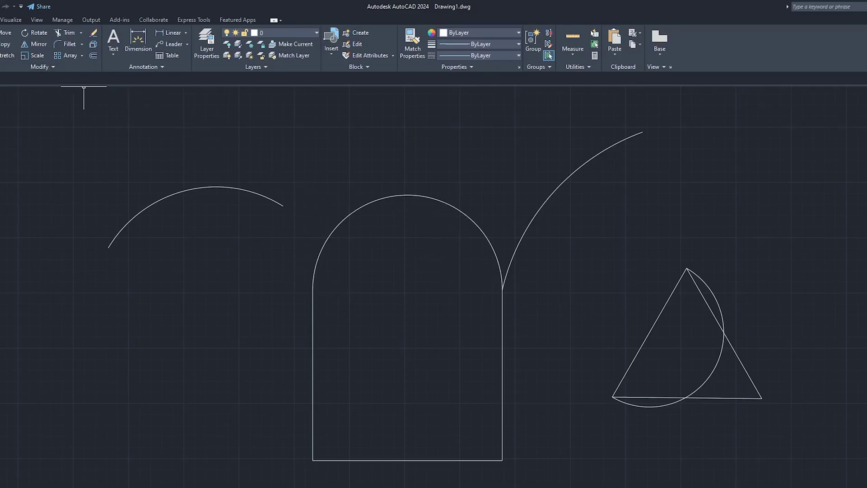
pyautogui.click(0, 42)
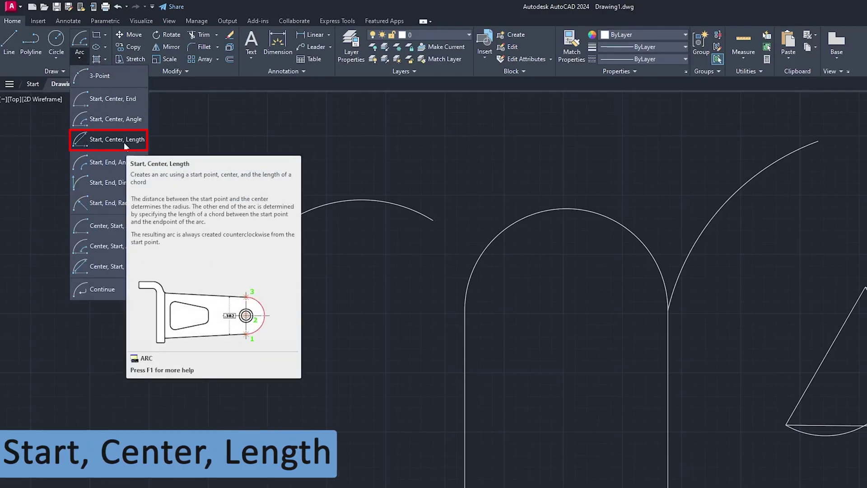
# Draw a Start, Center, Length arc from the square's bottom-right corner, centered on the bottom-edge midpoint
pyautogui.click(124, 141)
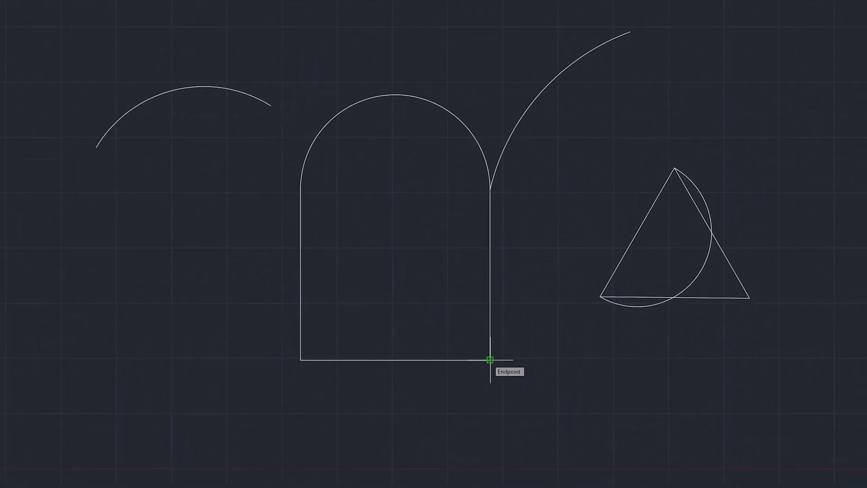
pyautogui.click(490, 359)
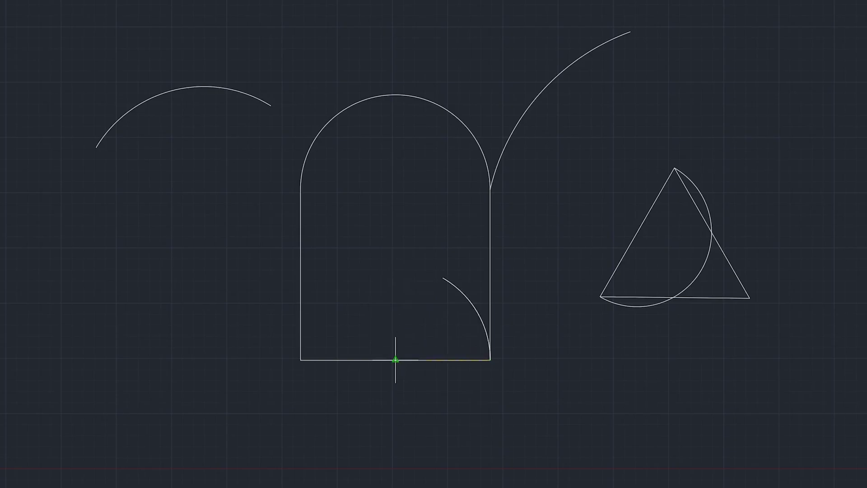
pyautogui.click(395, 360)
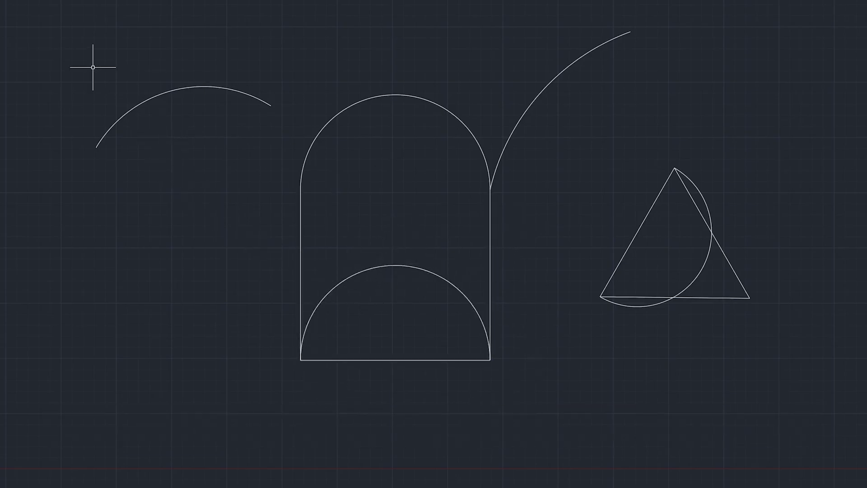
pyautogui.click(80, 58)
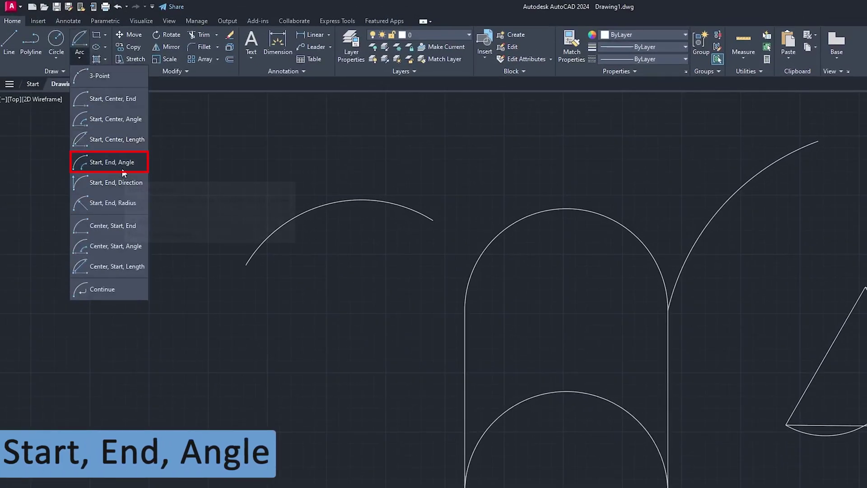
# Draw a Start, End, Angle arc from the triangle's right corner to its apex, bowing outward
pyautogui.click(122, 168)
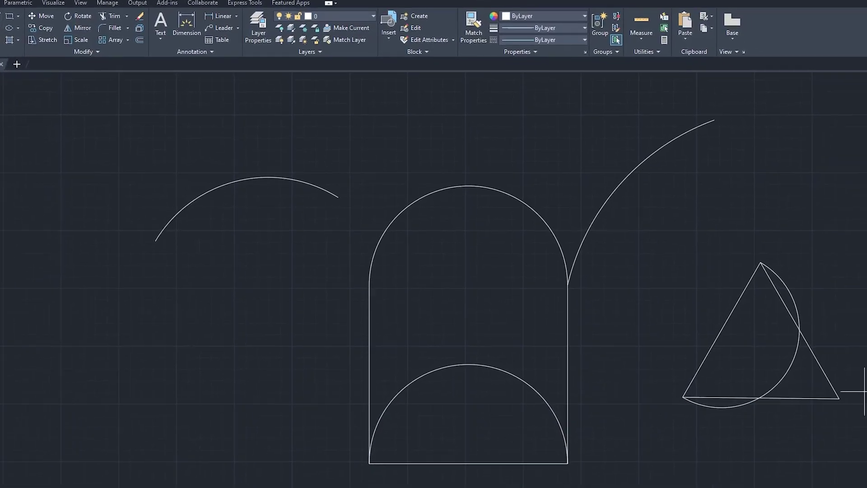
pyautogui.click(642, 347)
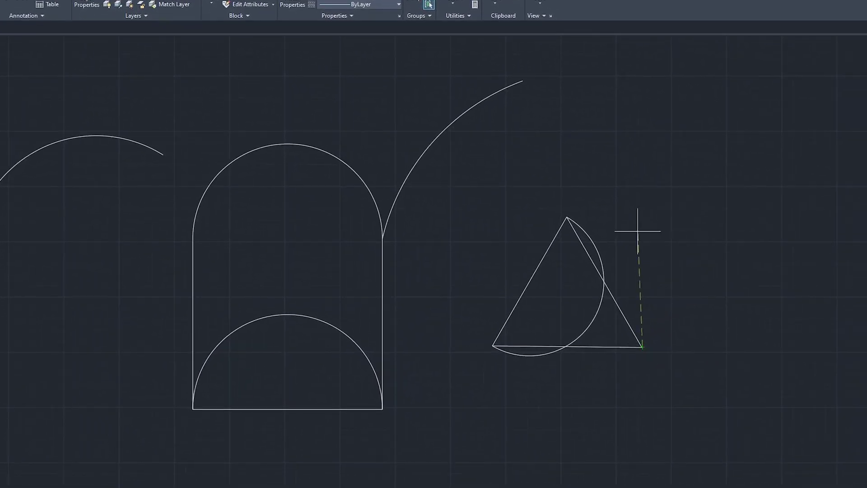
pyautogui.click(567, 217)
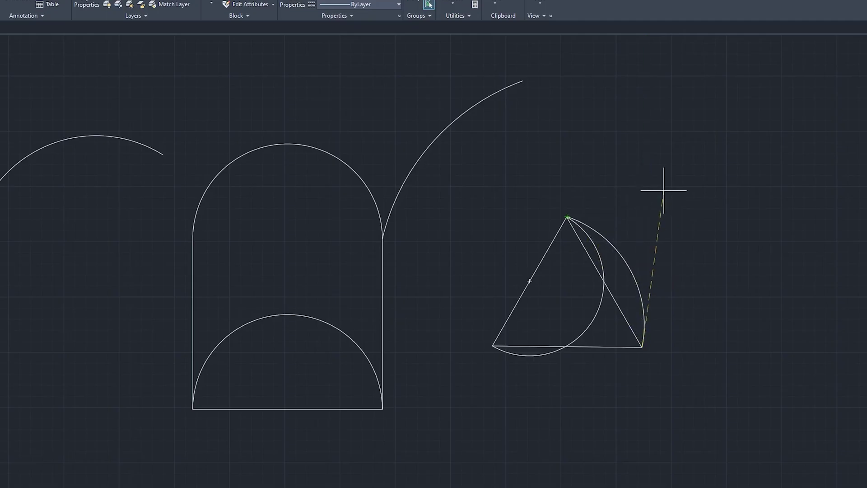
pyautogui.click(676, 195)
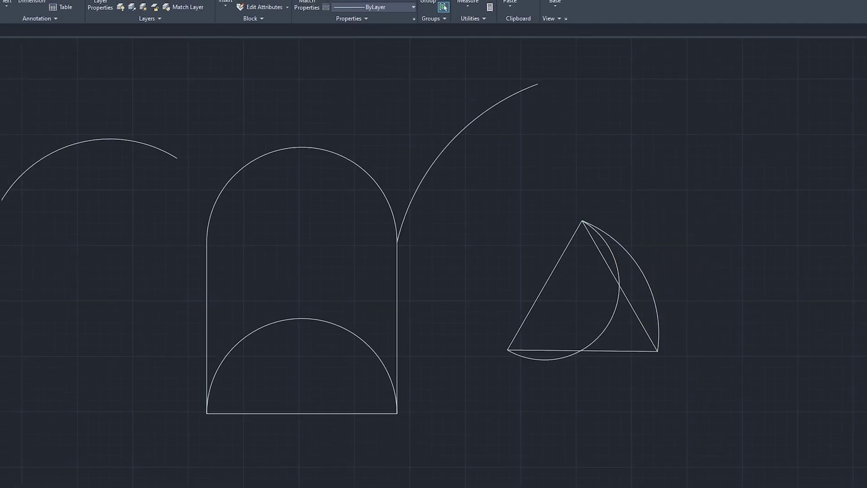
pyautogui.click(40, 47)
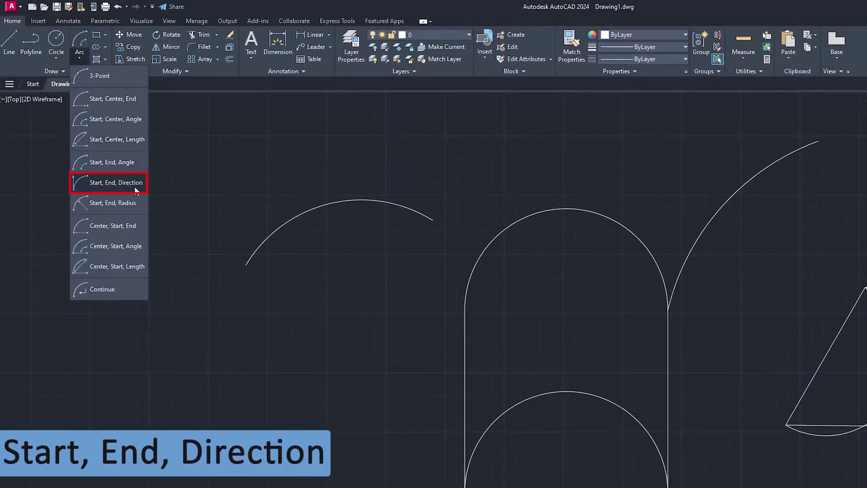
# Draw a Start, End, Direction arc from the square's bottom-right to bottom-left corner, bulging upward
pyautogui.click(125, 185)
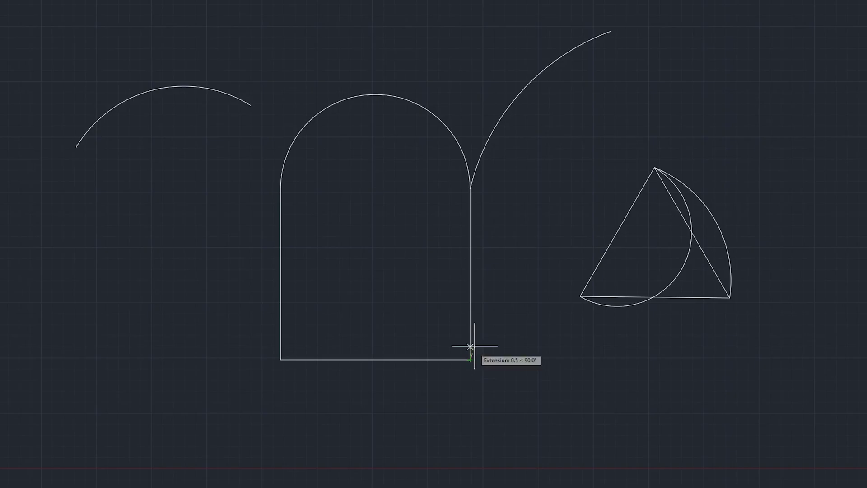
pyautogui.click(470, 359)
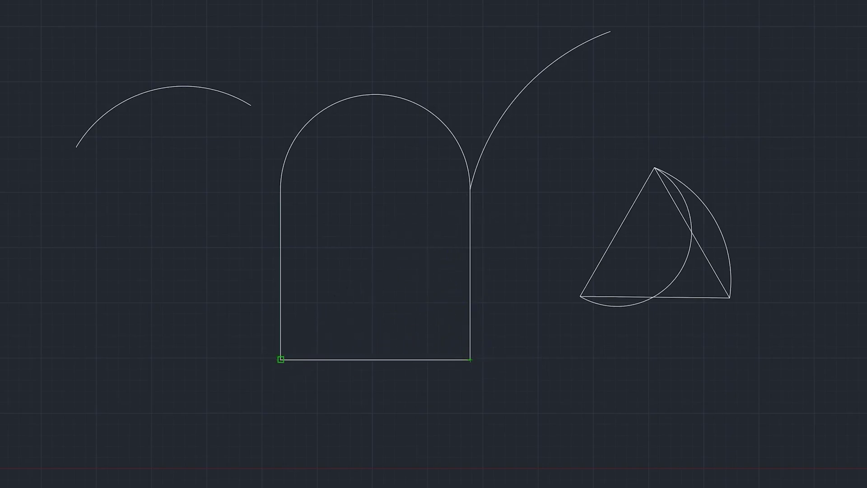
pyautogui.click(281, 359)
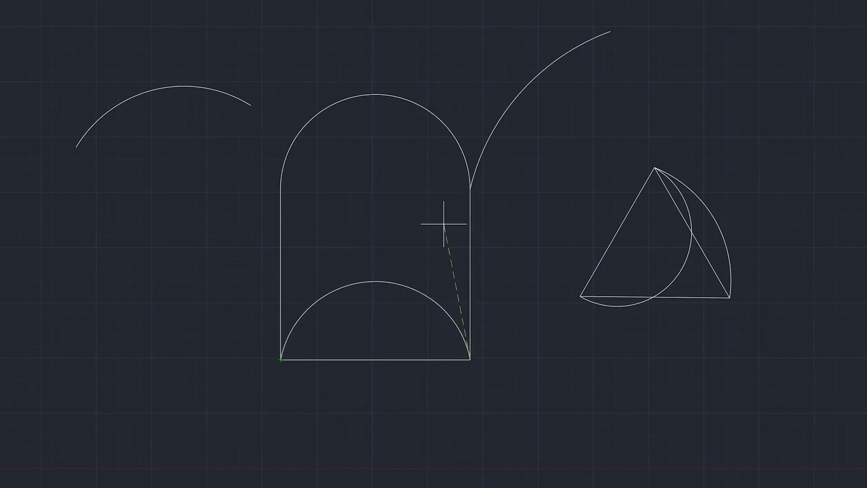
pyautogui.click(470, 201)
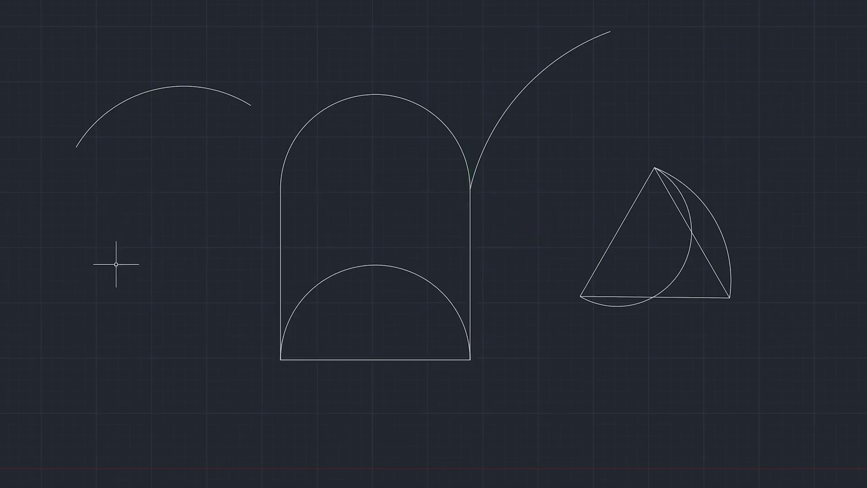
pyautogui.click(79, 57)
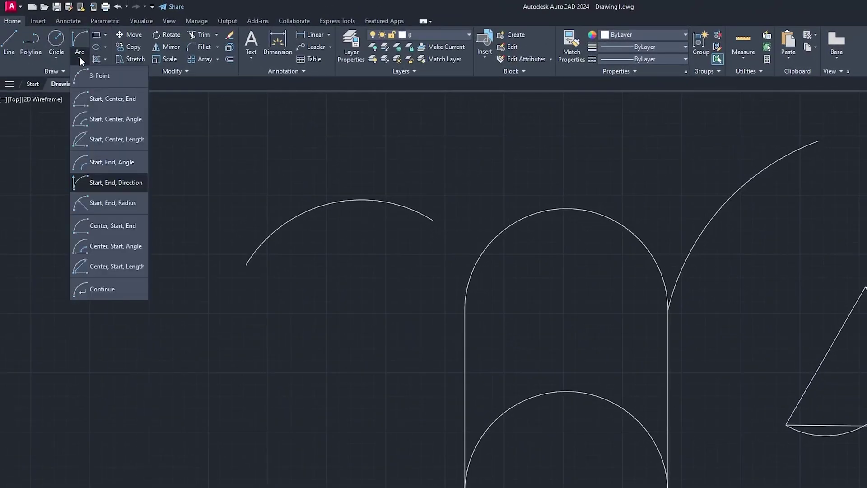
# Draw a Start, End, Radius arc arching between the tops of the square's two sides
pyautogui.click(120, 203)
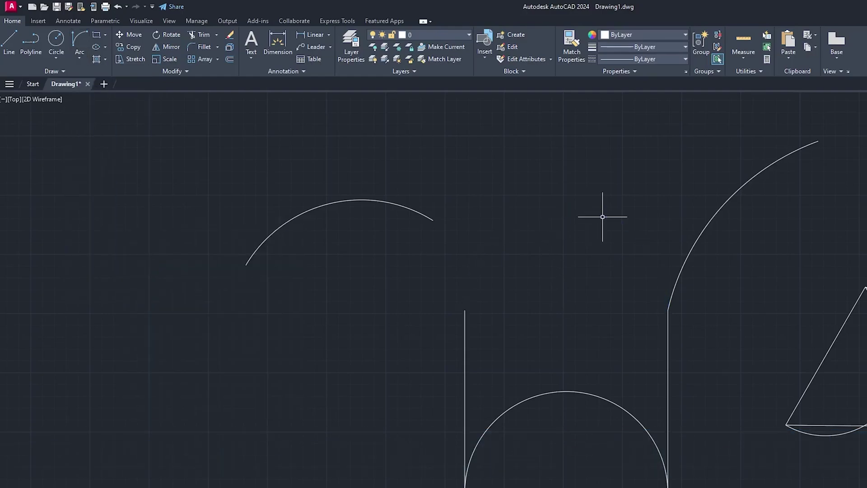
pyautogui.click(79, 57)
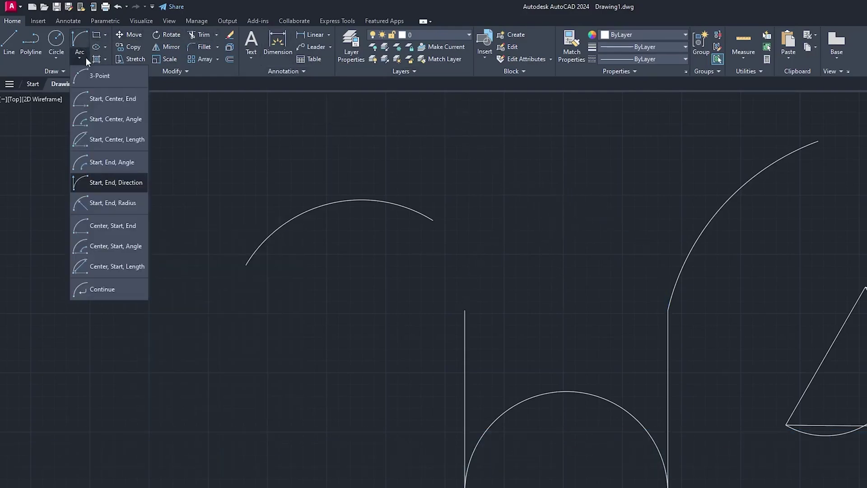
pyautogui.click(124, 200)
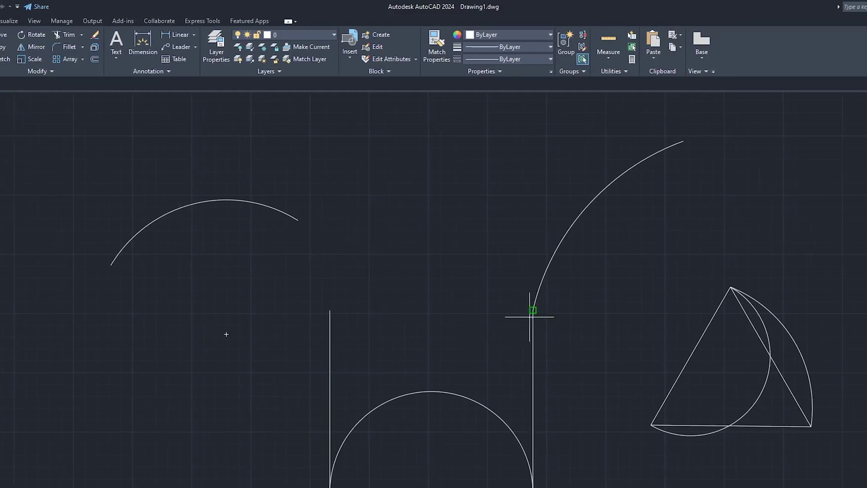
pyautogui.click(288, 310)
pyautogui.click(491, 310)
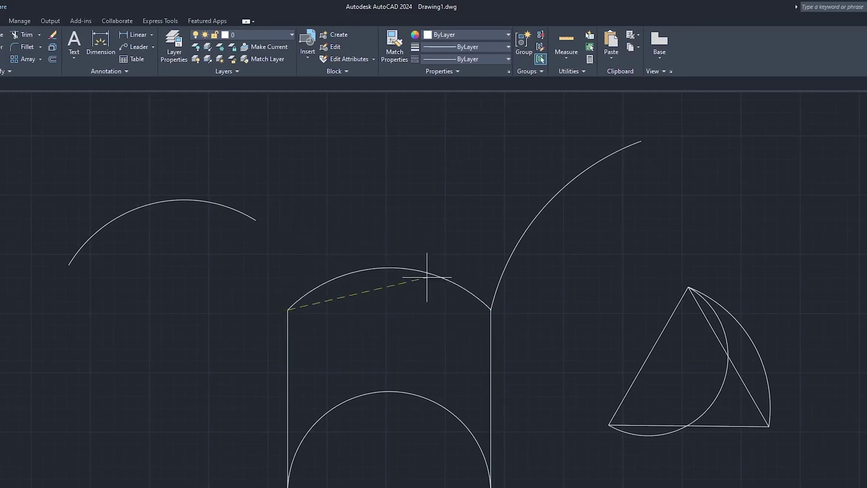
pyautogui.click(388, 299)
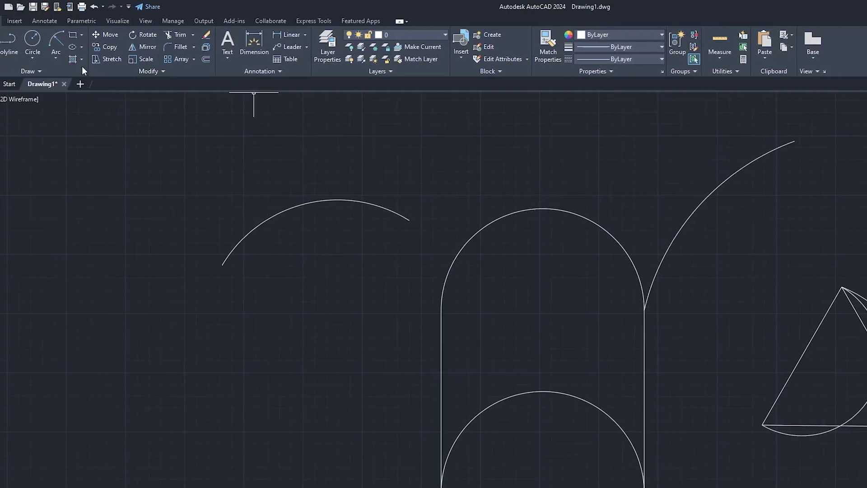
pyautogui.click(80, 58)
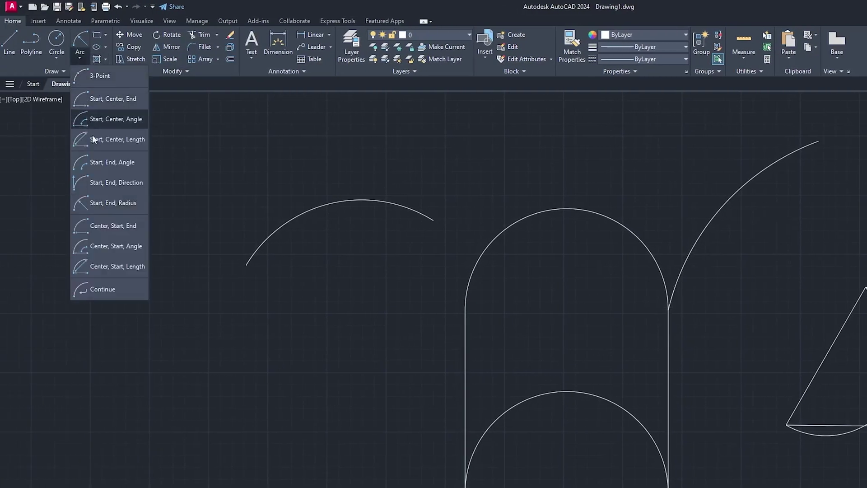
# Draw a Center, Start, End arc centered between the square's sides, from its left side to its right
pyautogui.click(134, 227)
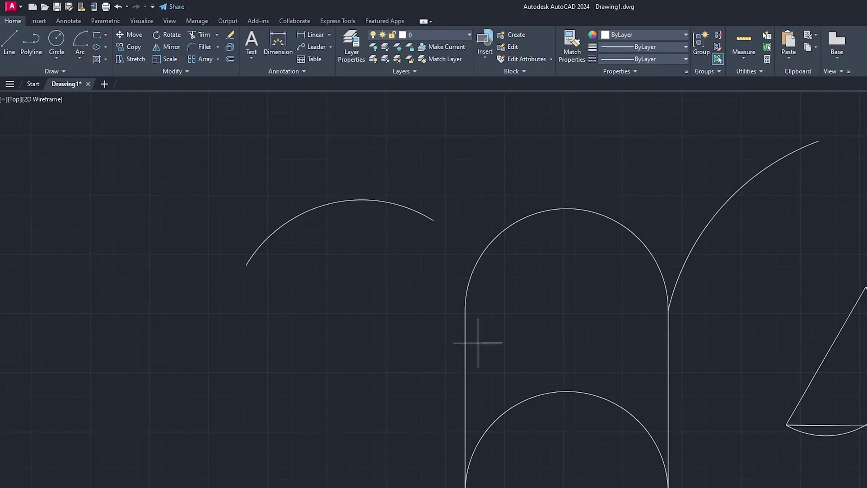
pyautogui.click(392, 308)
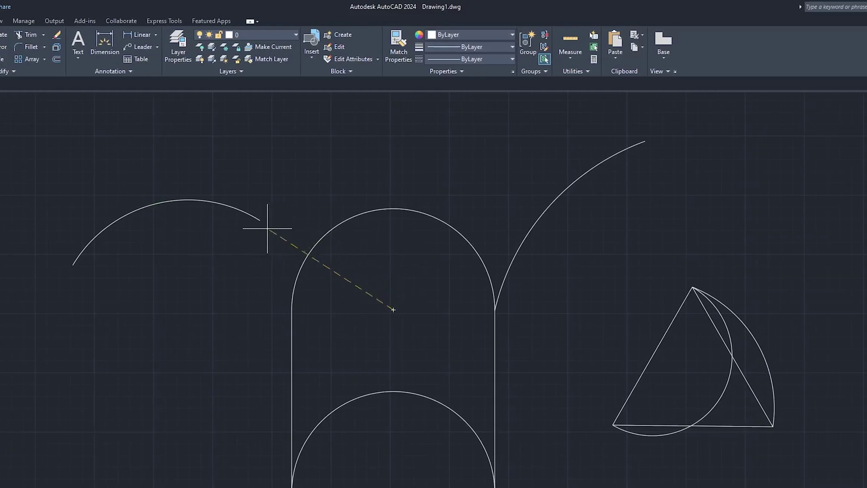
pyautogui.click(296, 309)
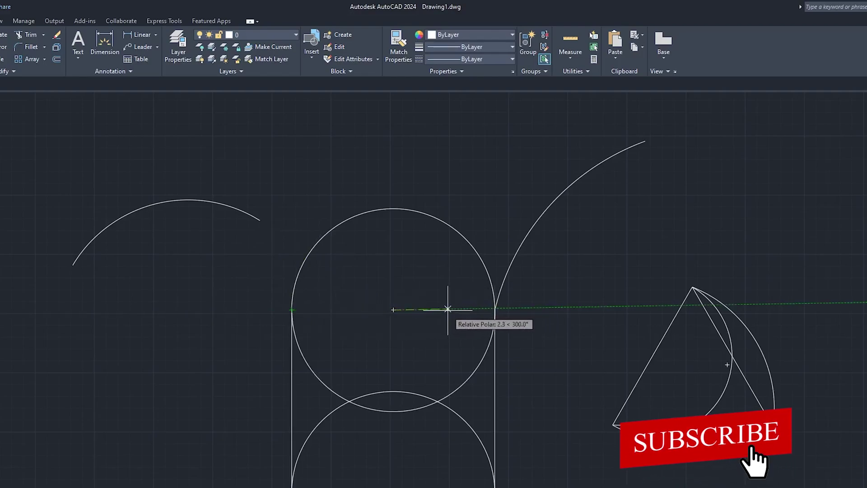
pyautogui.click(495, 309)
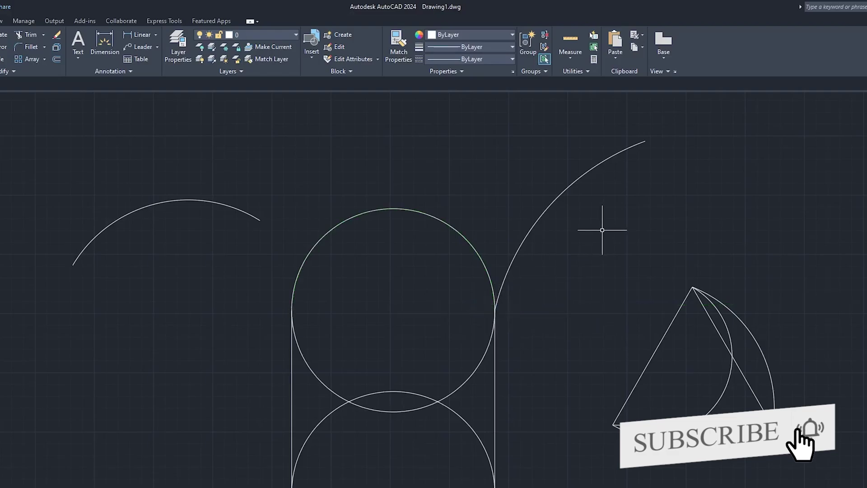
# Erase the lower semicircle, the base arc and the top arch from the square
pyautogui.click(489, 346)
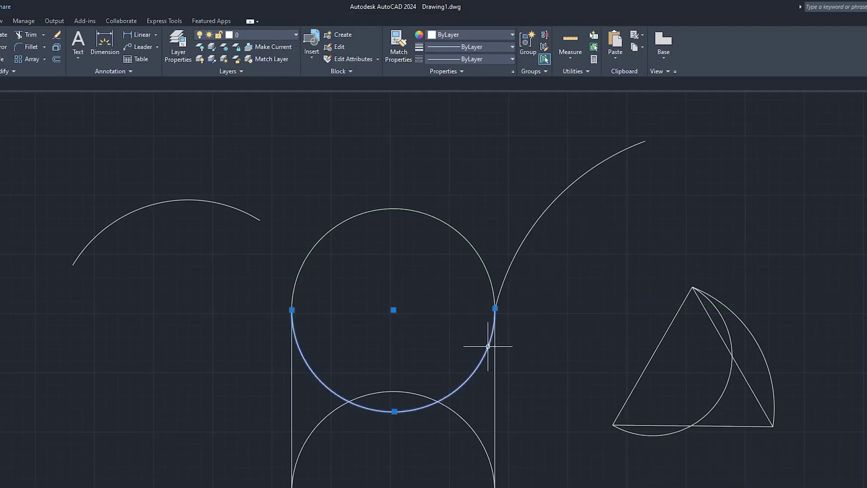
pyautogui.press('Delete')
pyautogui.click(461, 408)
pyautogui.press('Delete')
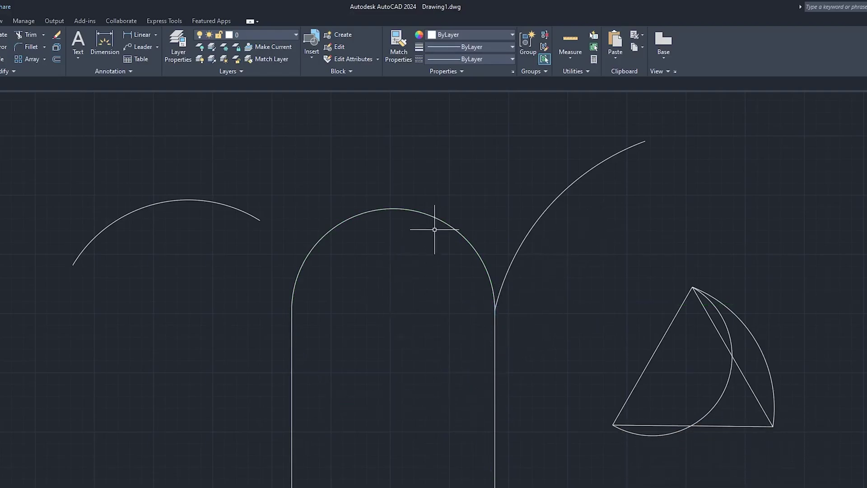
pyautogui.click(509, 145)
pyautogui.click(421, 206)
pyautogui.press('Delete')
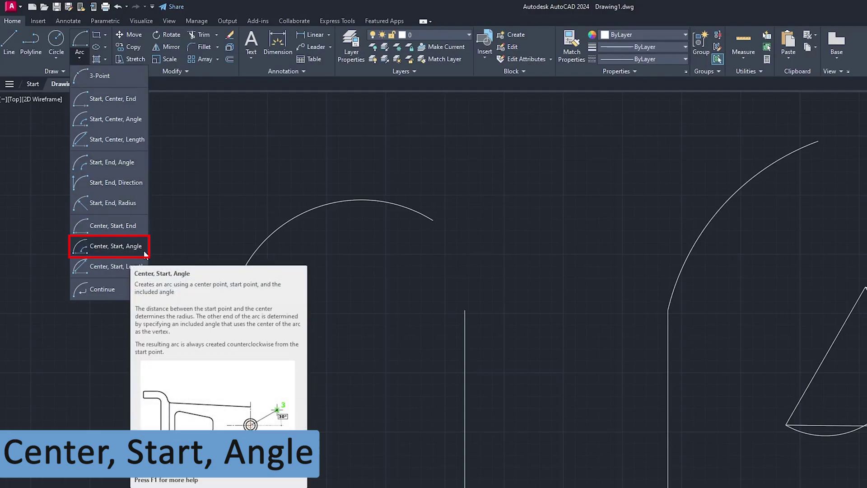
# Draw a Center, Start, Angle quarter arc from the square's bottom-right corner about the base midpoint
pyautogui.click(144, 248)
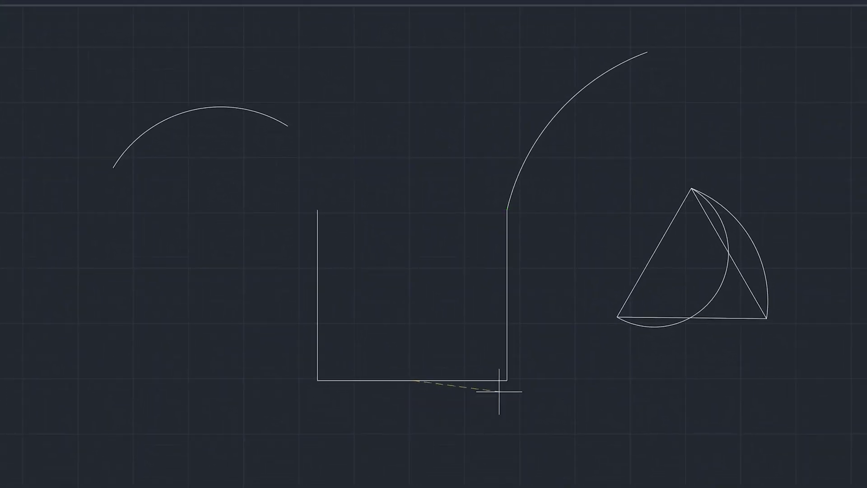
pyautogui.click(507, 380)
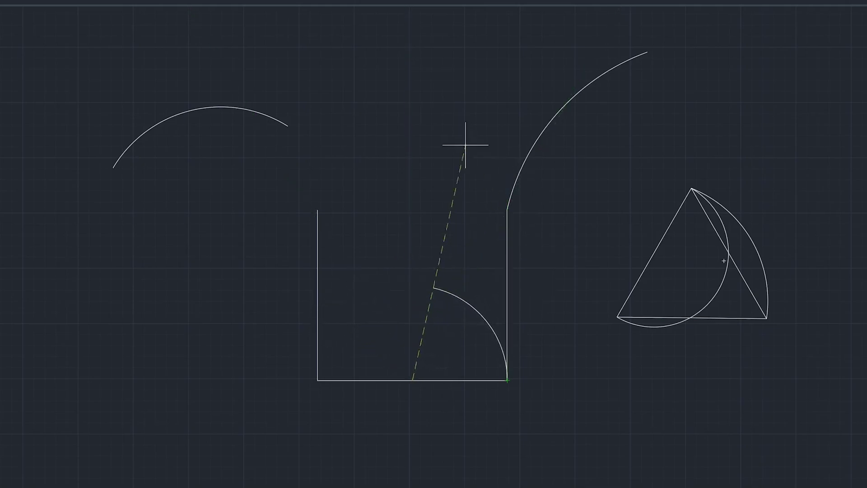
pyautogui.click(386, 199)
pyautogui.click(45, 39)
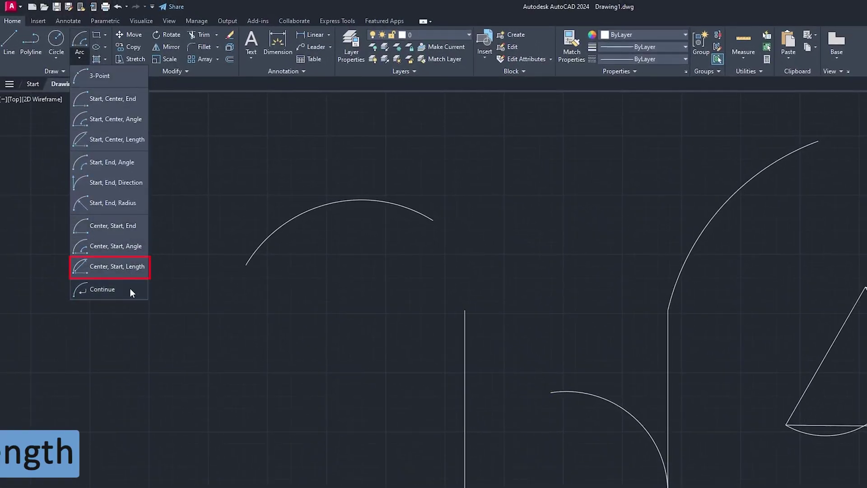
# Draw a center-start-length arc centred on the base midpoint, starting at the bottom-right corner
pyautogui.click(121, 268)
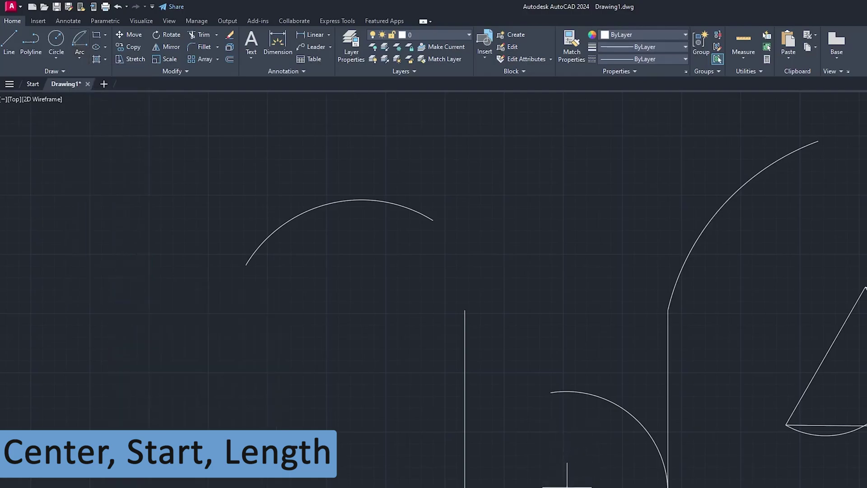
pyautogui.click(518, 325)
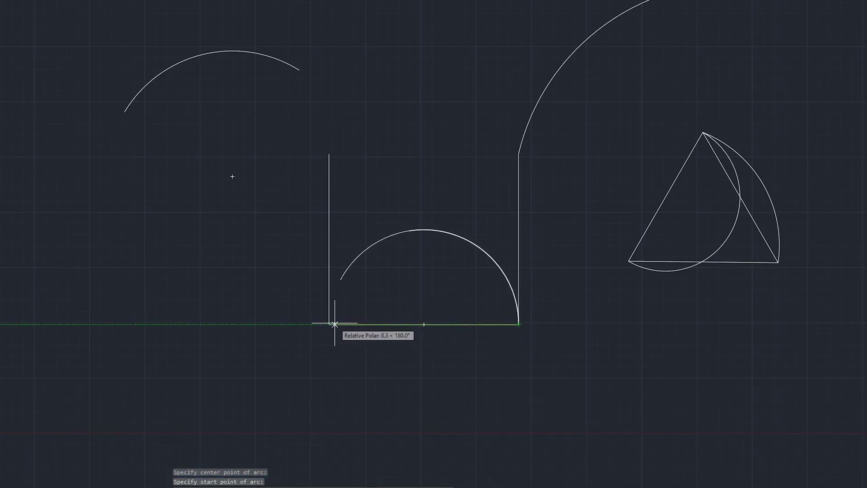
pyautogui.click(329, 325)
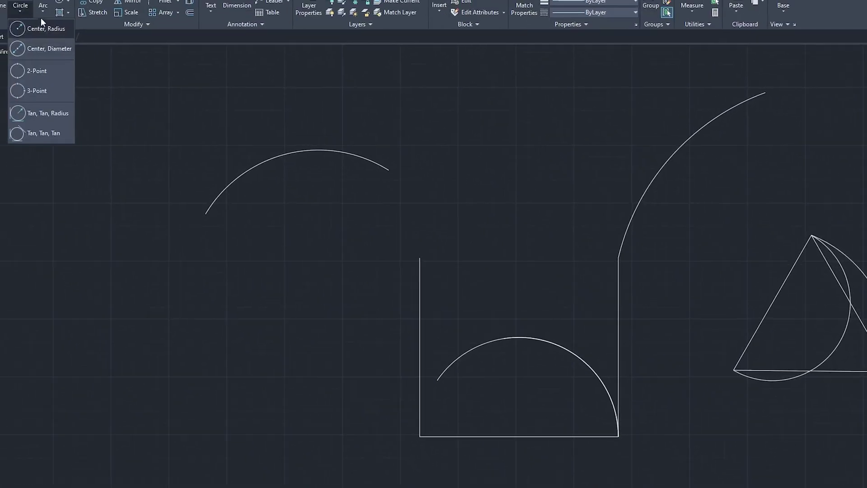
pyautogui.click(79, 57)
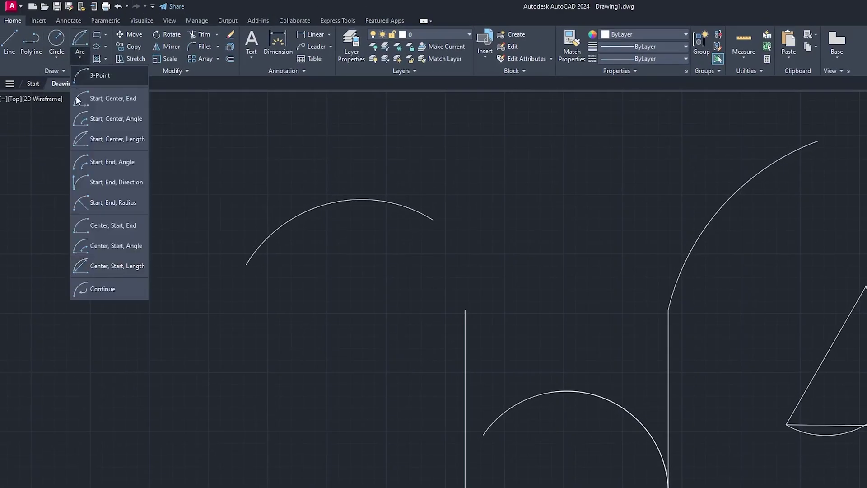
# Continue the last arc with a tangent arc ending toward the lower left, forming a wave
pyautogui.click(109, 290)
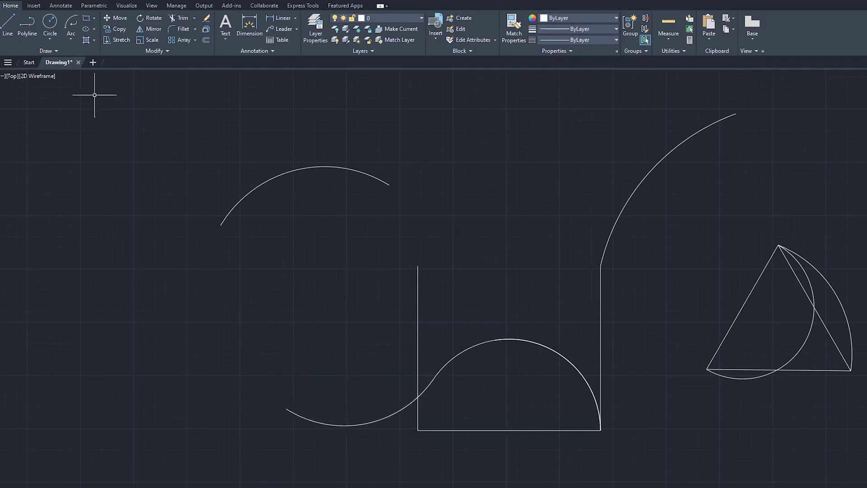
pyautogui.click(75, 25)
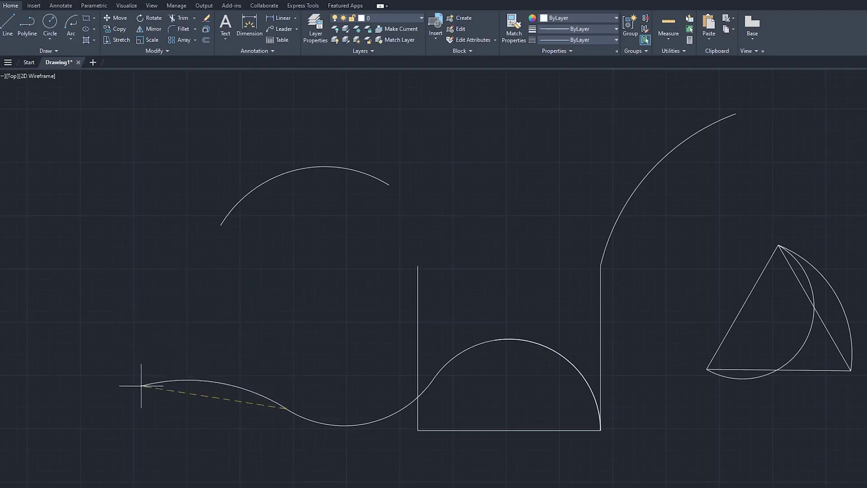
pyautogui.click(126, 430)
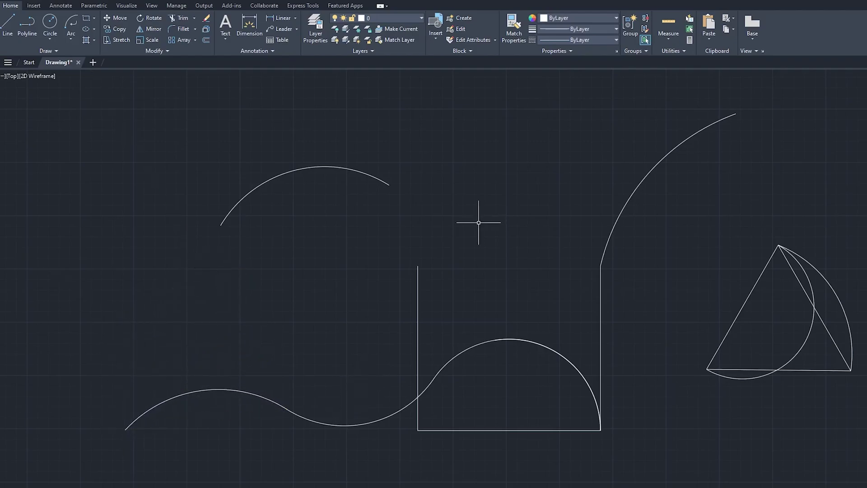
pyautogui.click(73, 39)
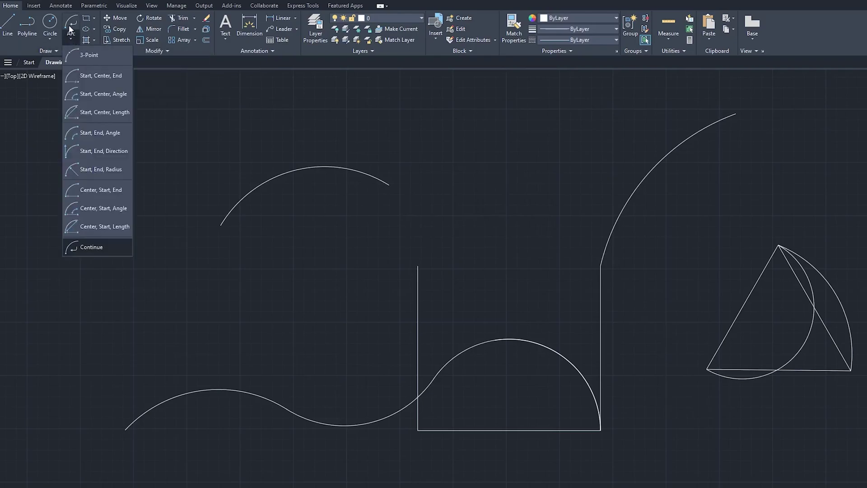
pyautogui.click(71, 23)
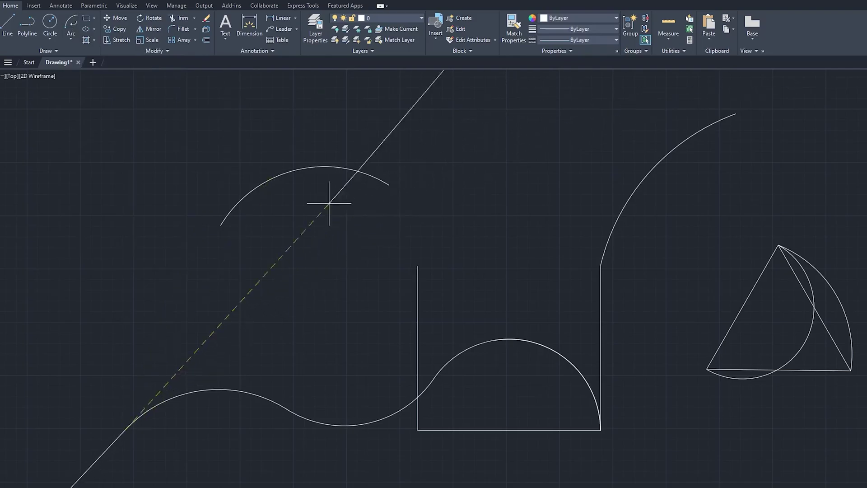